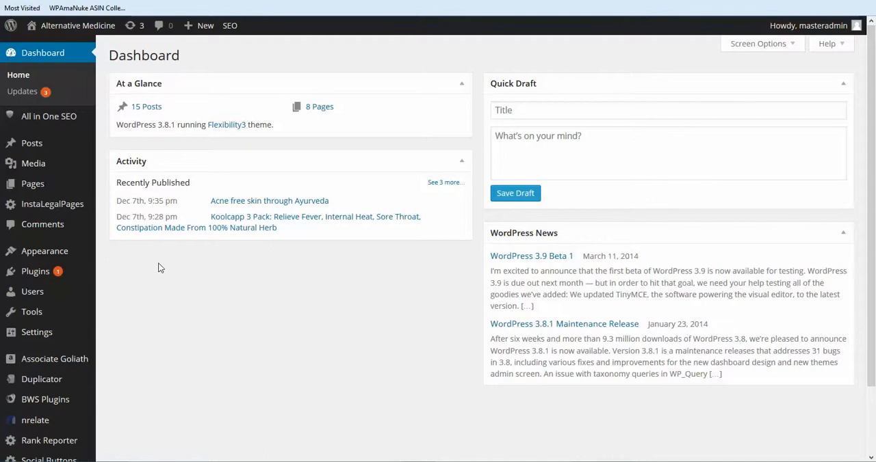
Open the Header settings in the Flexibility3 theme options.
mouse_move(65, 256)
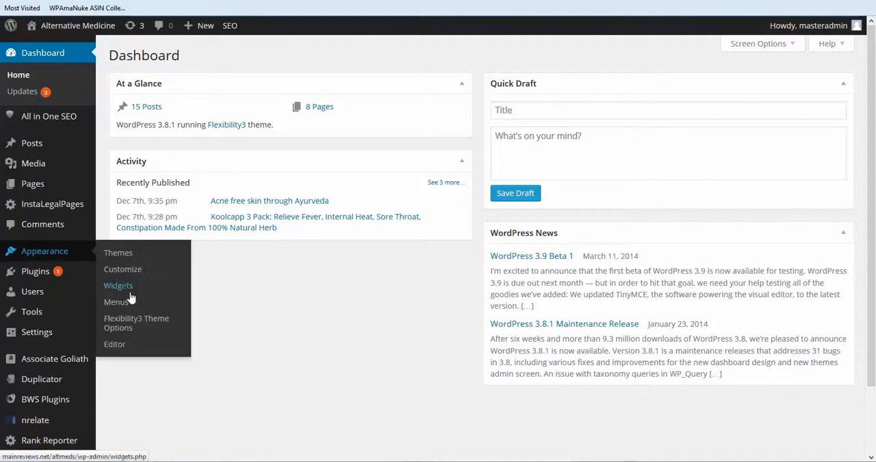
click(121, 323)
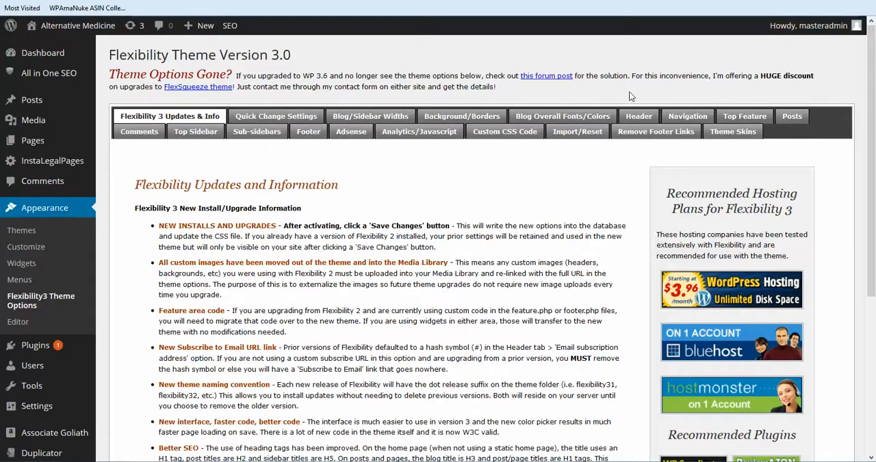
click(639, 117)
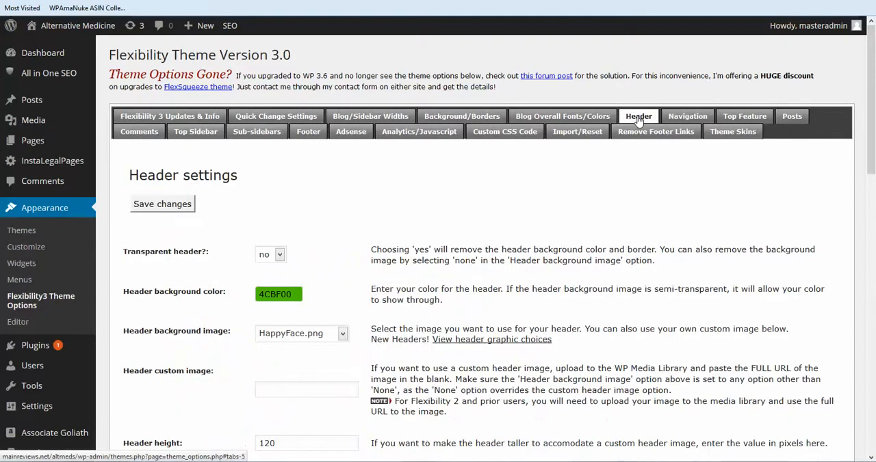
Set the header background image to Cosmic.jpg.
scroll(401, 169, down, 2)
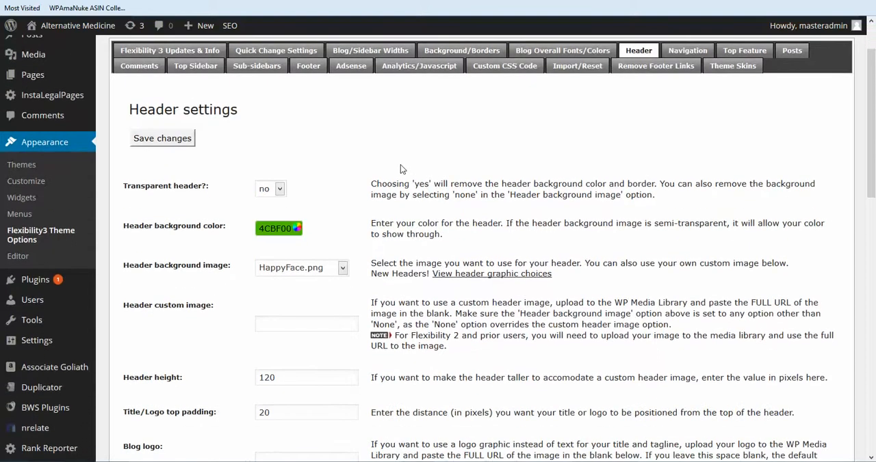
scroll(400, 169, down, 2)
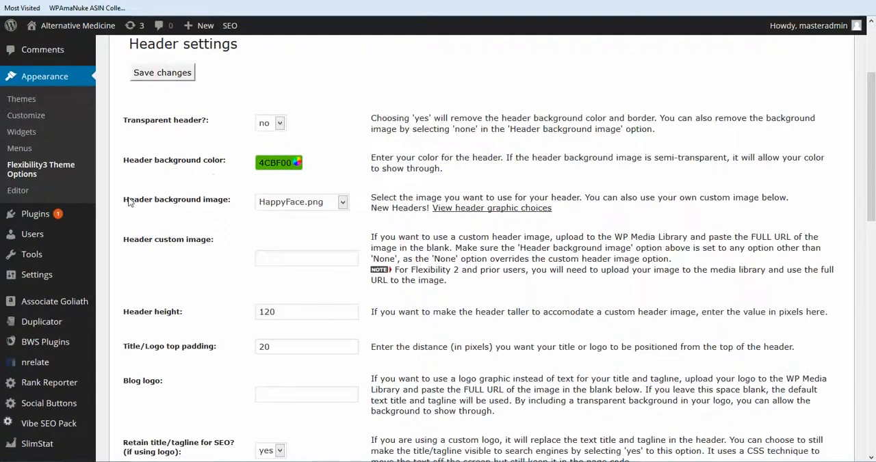
drag(128, 202, 237, 202)
click(298, 214)
click(344, 204)
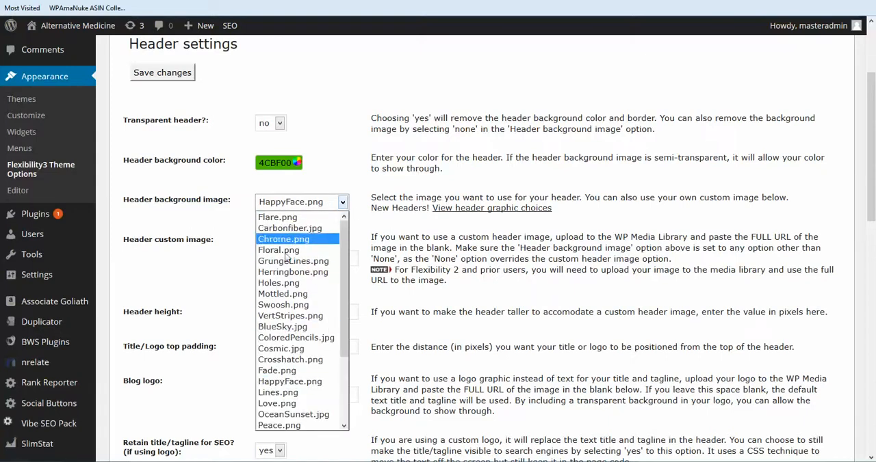
scroll(291, 298, down, 1)
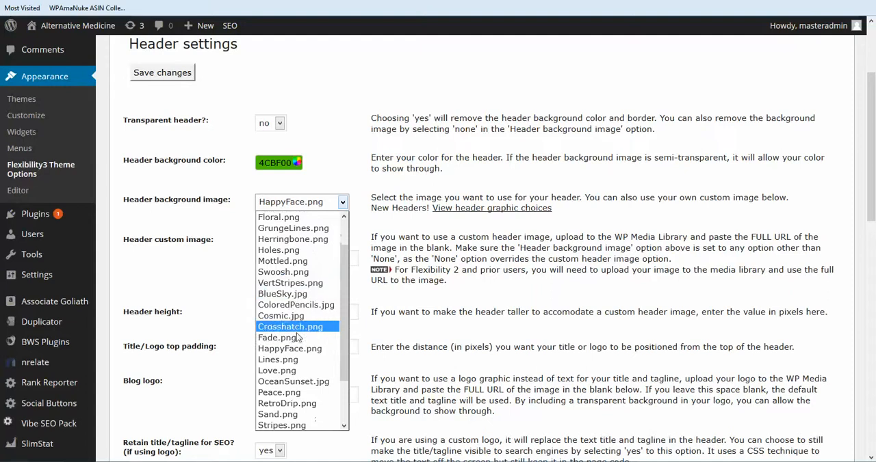
click(289, 319)
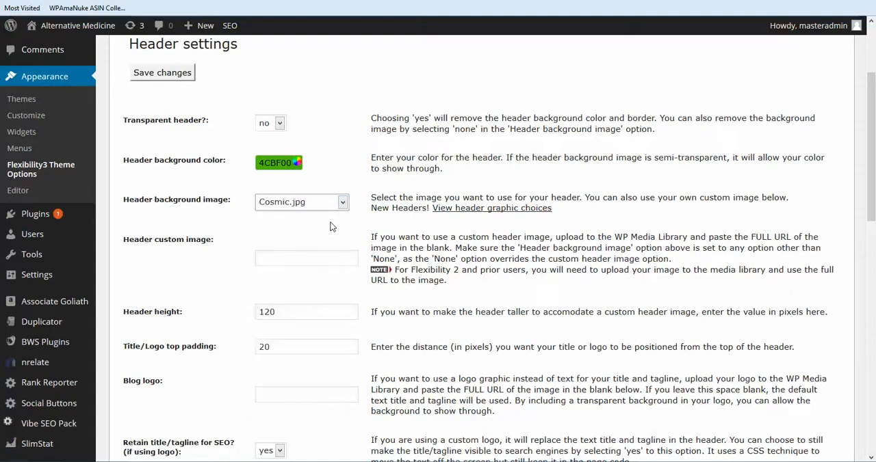
Review the header height, the blog title settings and the available header background images, keeping Cosmic.jpg selected.
scroll(321, 270, down, 2)
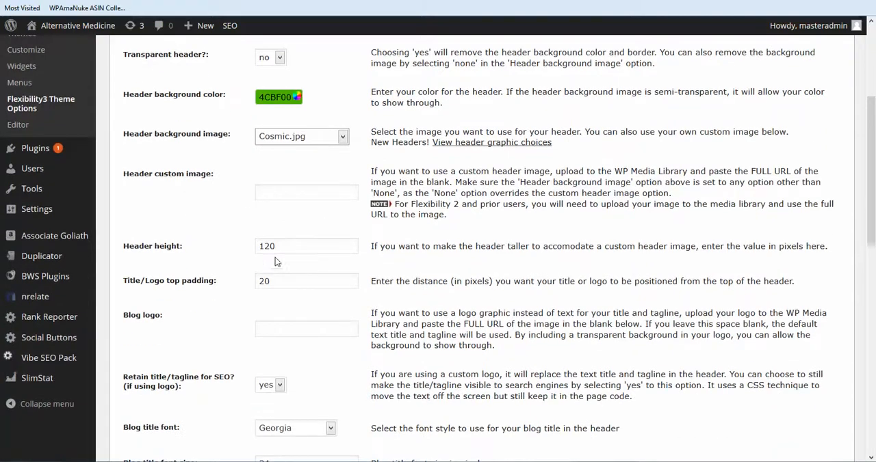
click(276, 246)
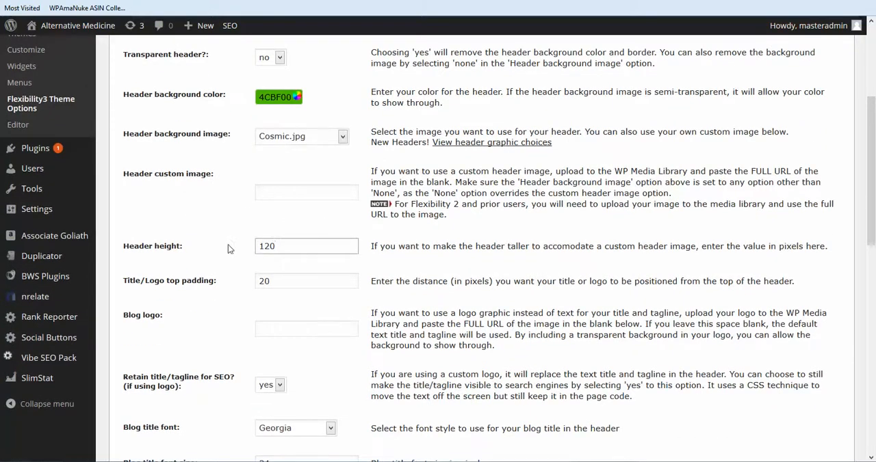
scroll(239, 254, down, 8)
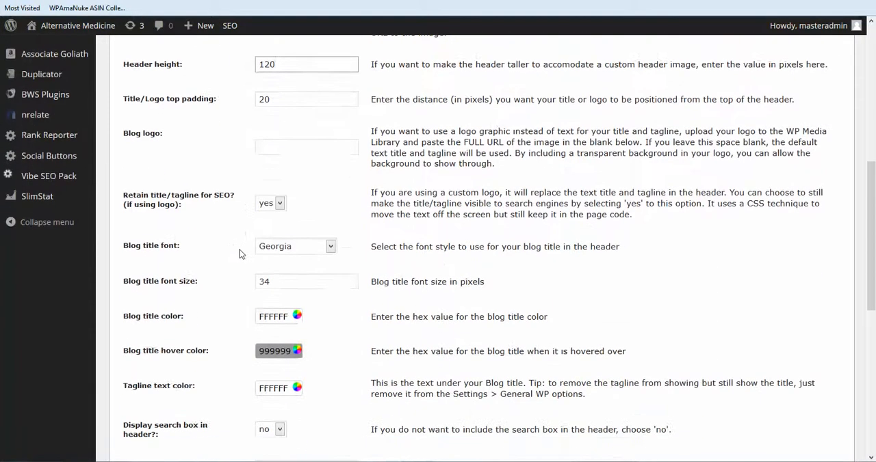
scroll(240, 254, up, 8)
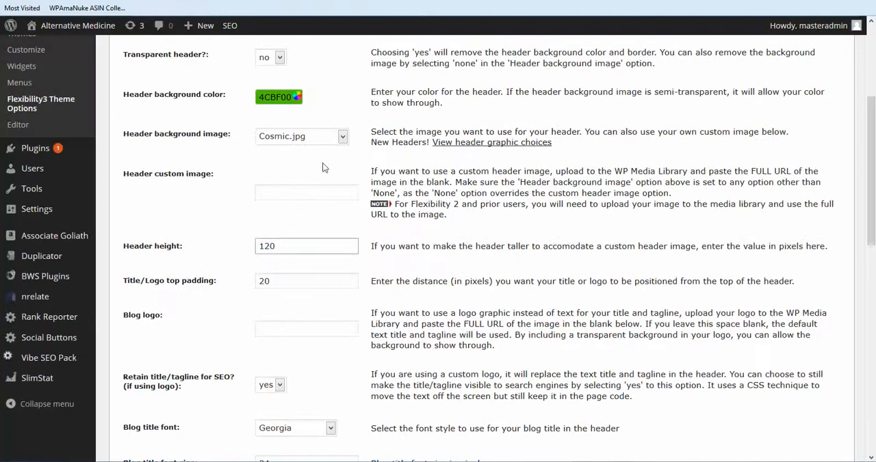
click(342, 139)
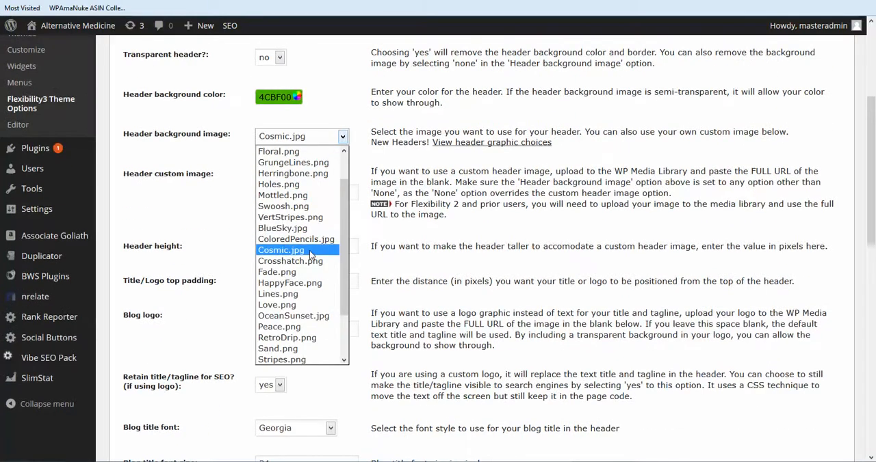
scroll(310, 254, down, 1)
scroll(310, 254, down, 2)
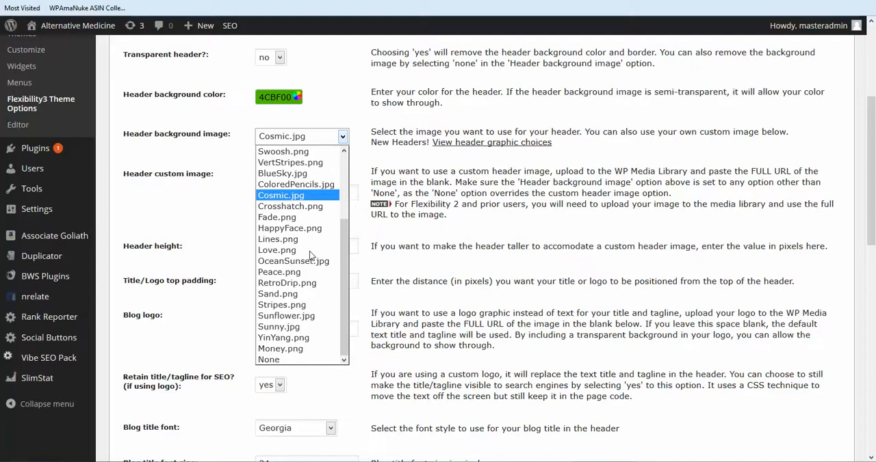
scroll(309, 251, up, 1)
click(297, 231)
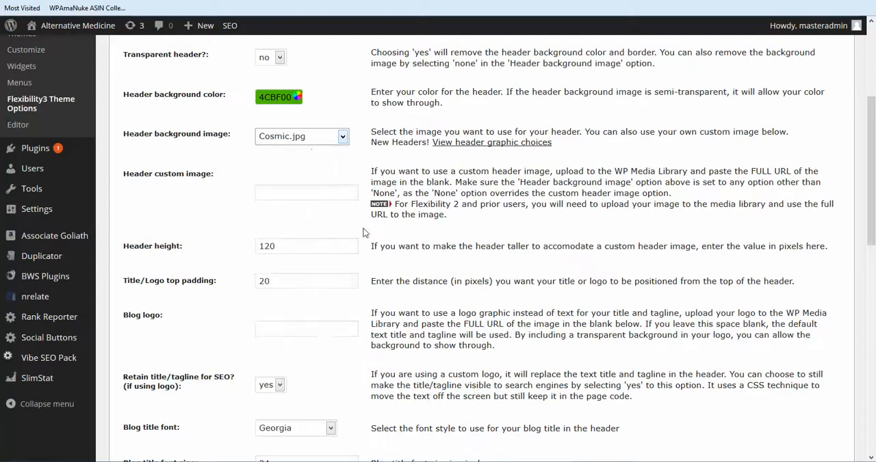
Save the header settings and check the header on the blog's front page.
scroll(363, 229, up, 3)
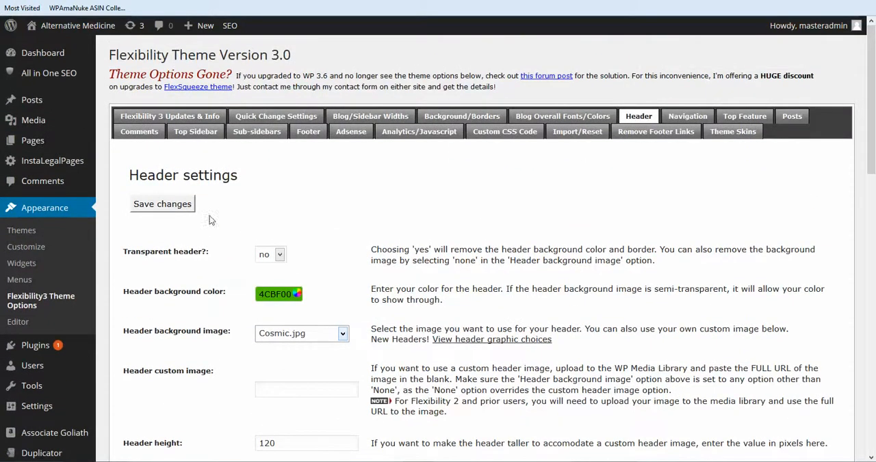
click(162, 205)
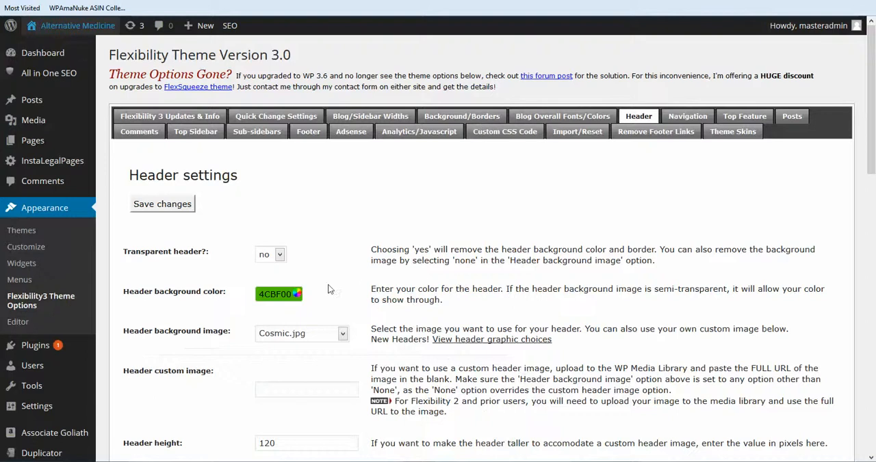
scroll(308, 328, down, 2)
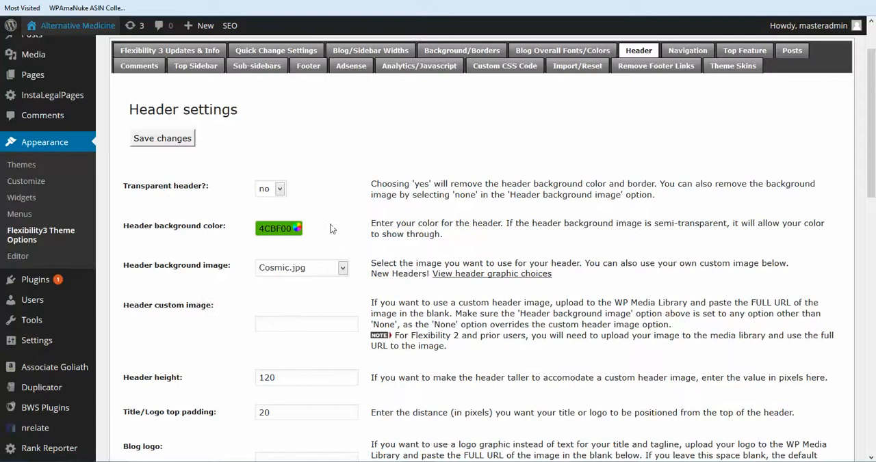
scroll(330, 228, up, 2)
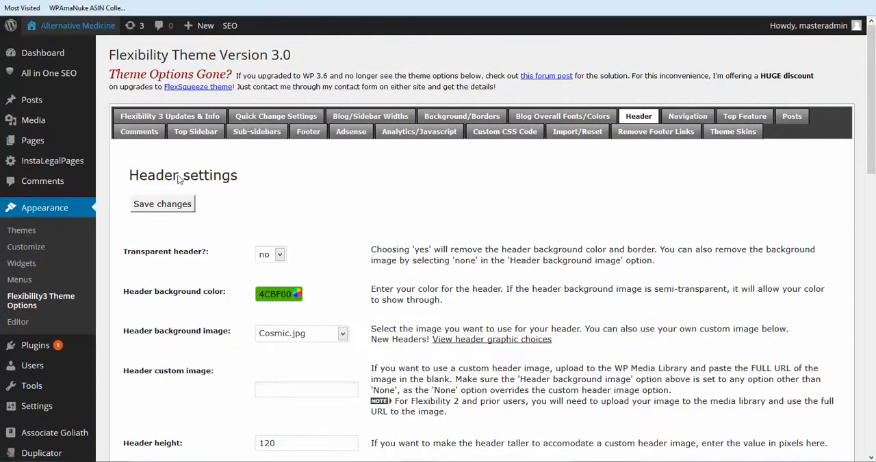
Start a new media upload and browse to the hypnotherapy headers folder.
mouse_move(39, 121)
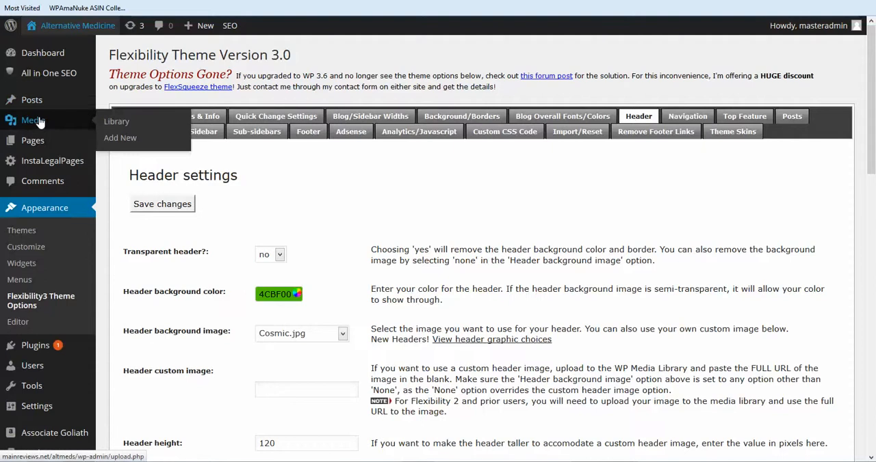
click(120, 139)
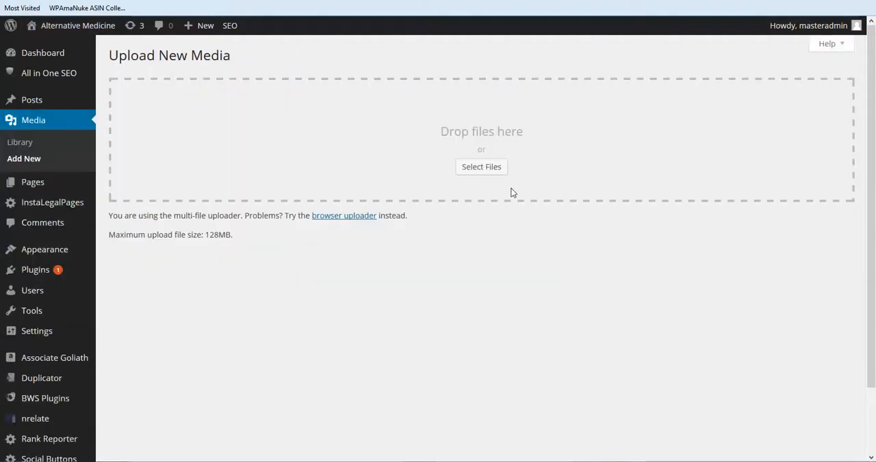
click(482, 168)
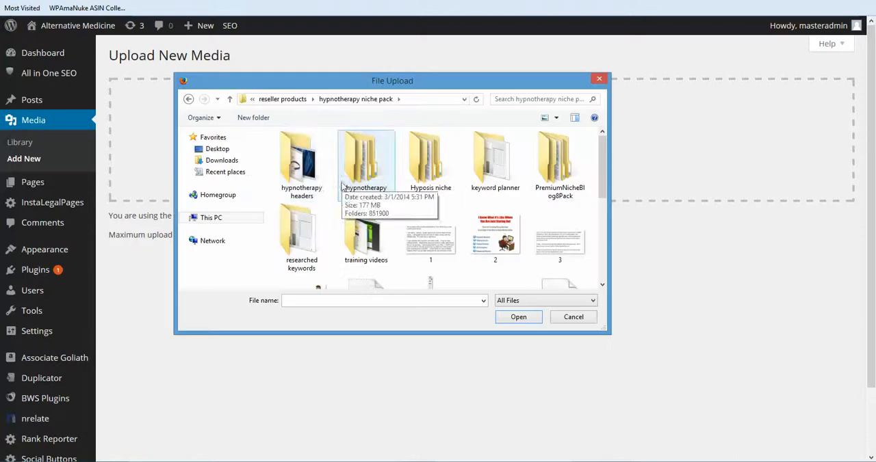
double_click(303, 162)
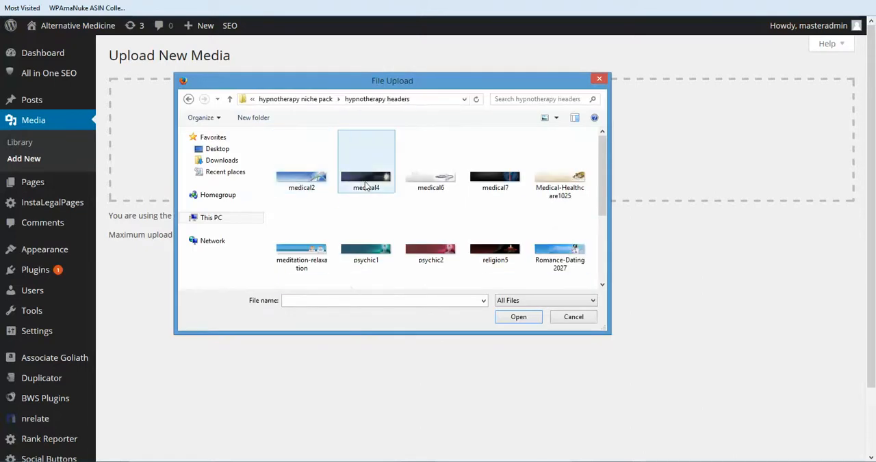
Upload the meditation-relaxation header image from the folder to the media library.
scroll(410, 184, down, 3)
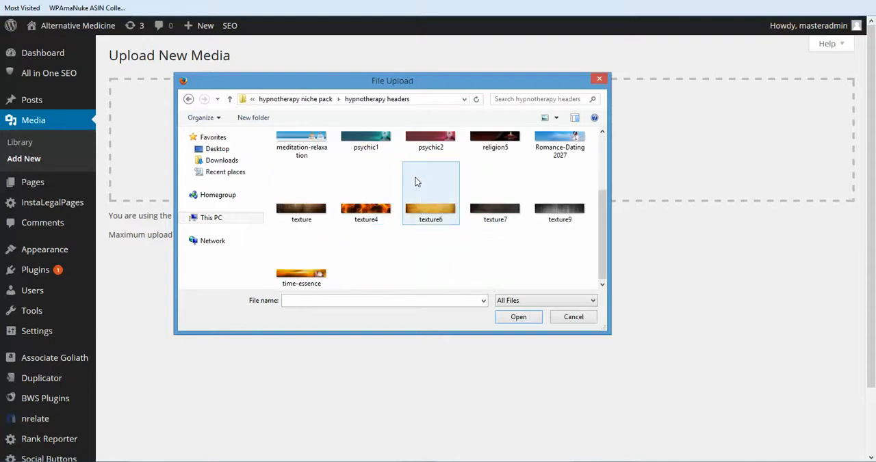
scroll(378, 200, up, 1)
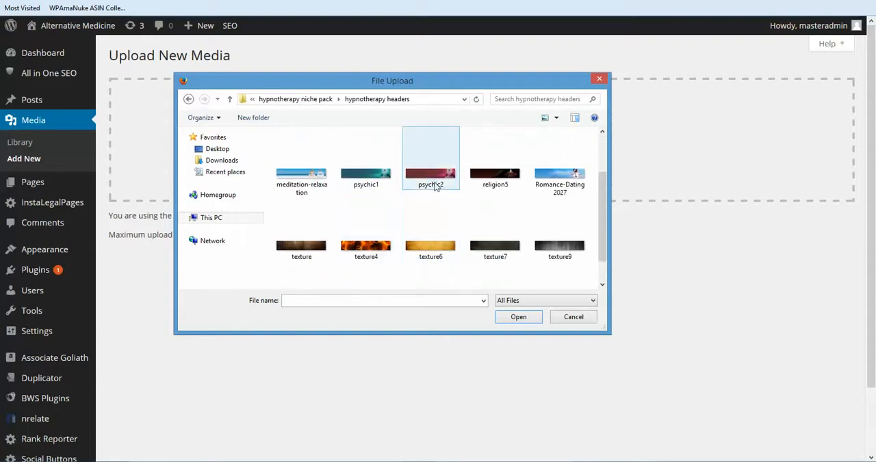
scroll(434, 186, up, 1)
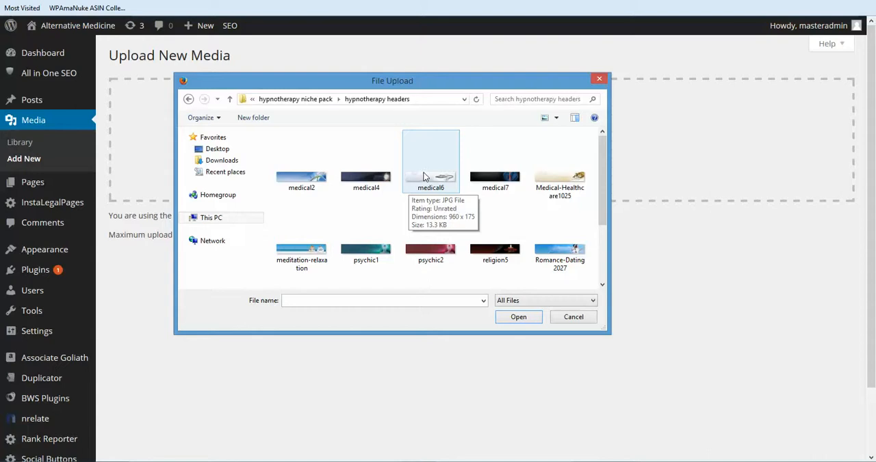
click(428, 179)
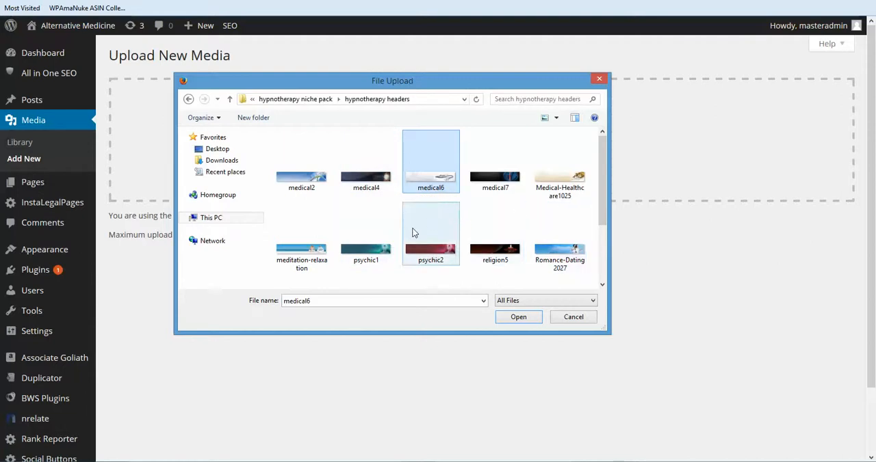
click(301, 232)
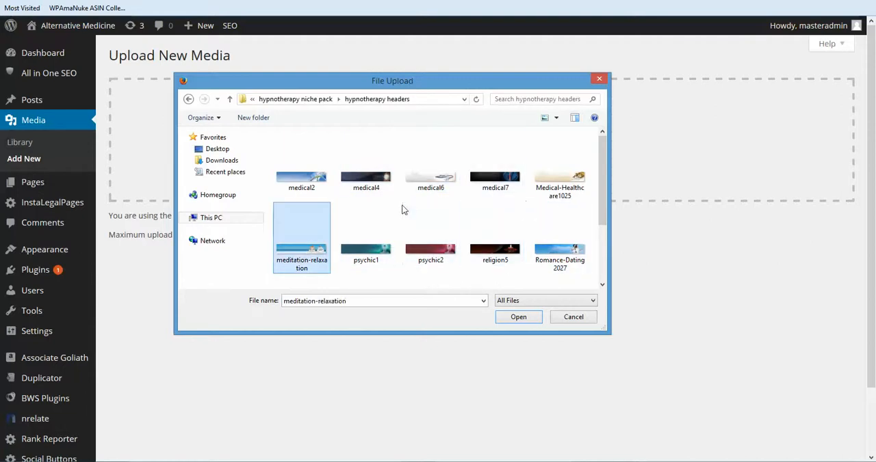
click(518, 318)
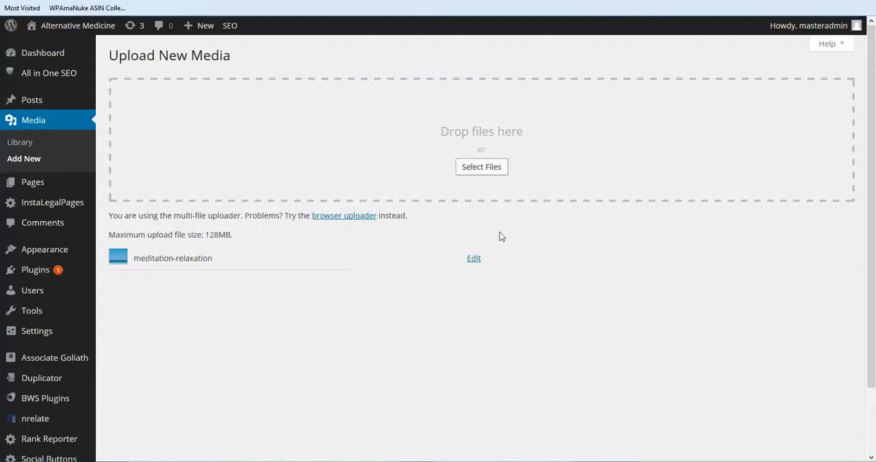
Copy the file URL of the uploaded meditation-relaxation image and return to the media upload page.
click(472, 259)
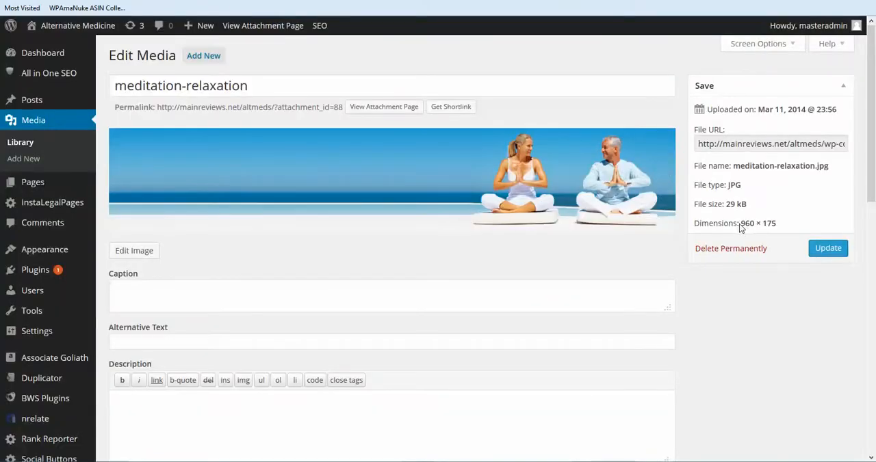
click(701, 145)
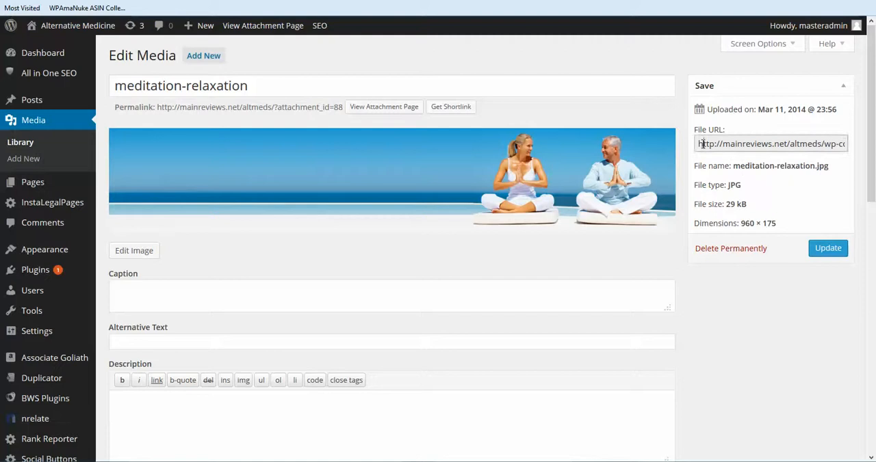
right_click(701, 145)
click(734, 219)
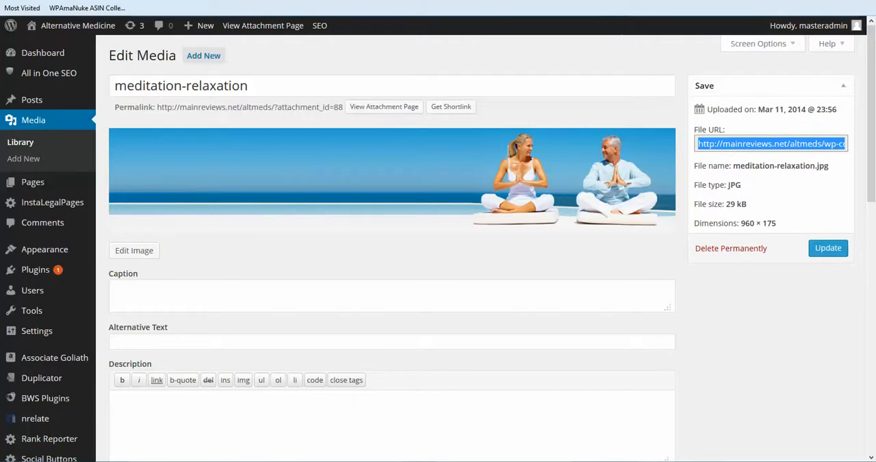
key(ctrl+w)
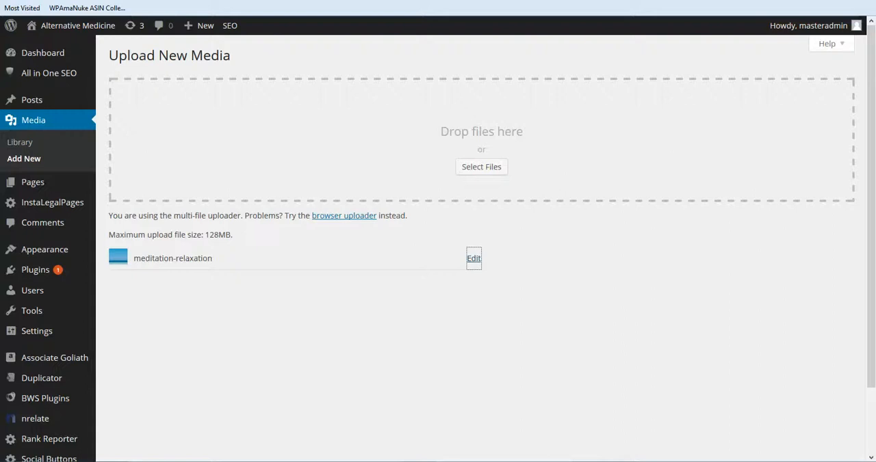
key(ctrl+Tab)
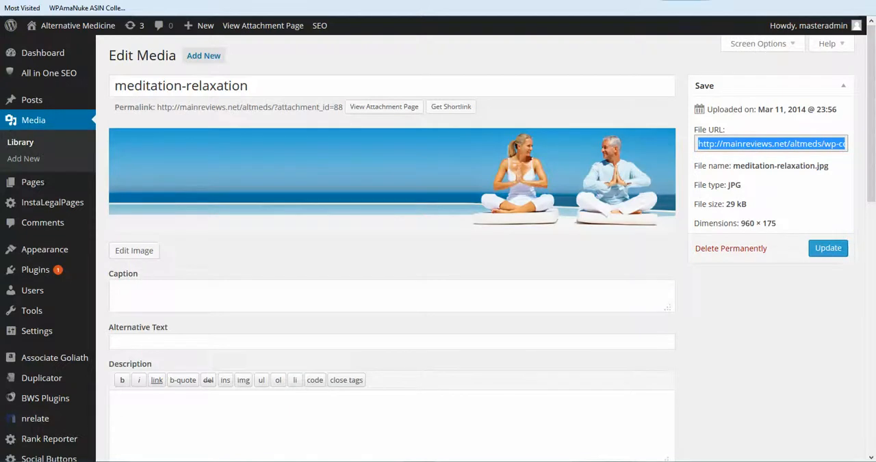
click(662, 0)
click(547, 0)
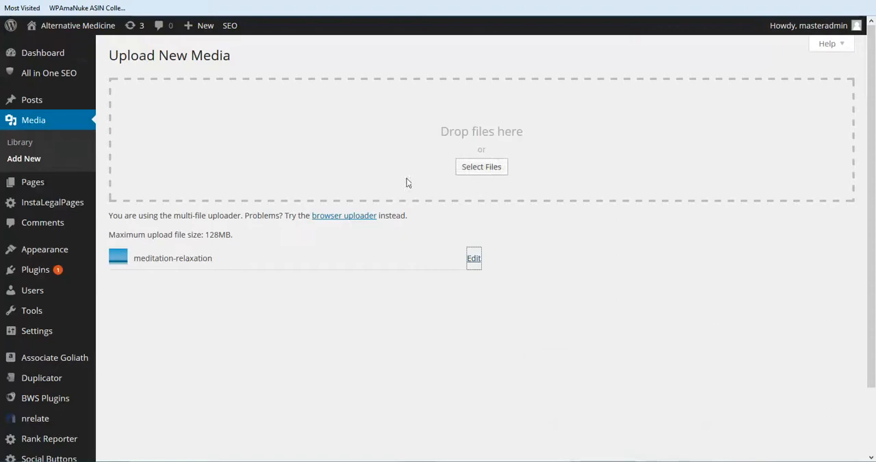
Open the Flexibility3 theme options and paste the copied meditation-relaxation image URL as the header custom image.
mouse_move(64, 250)
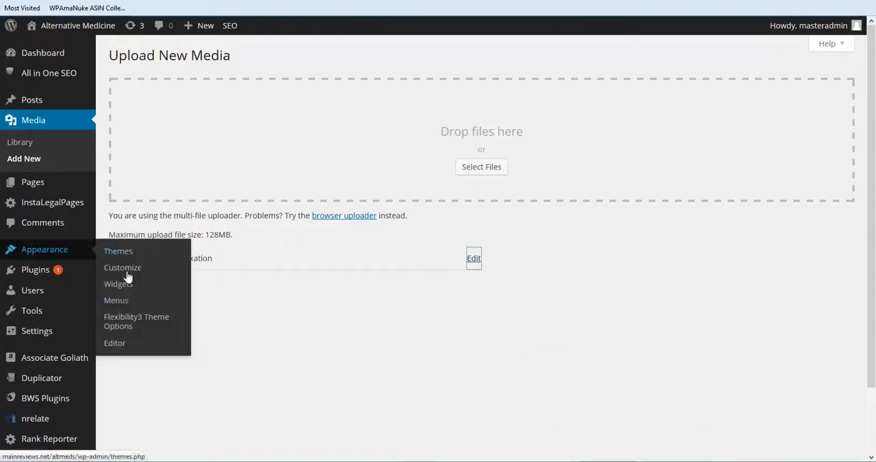
click(127, 322)
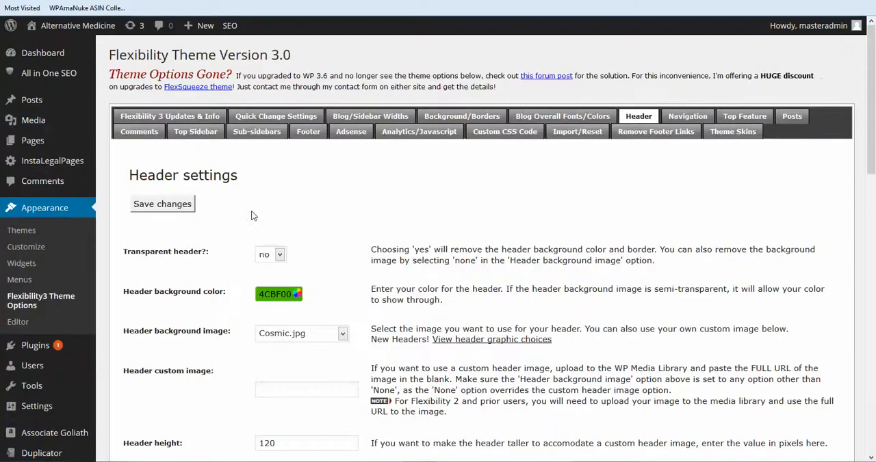
scroll(240, 220, down, 2)
scroll(240, 220, down, 2)
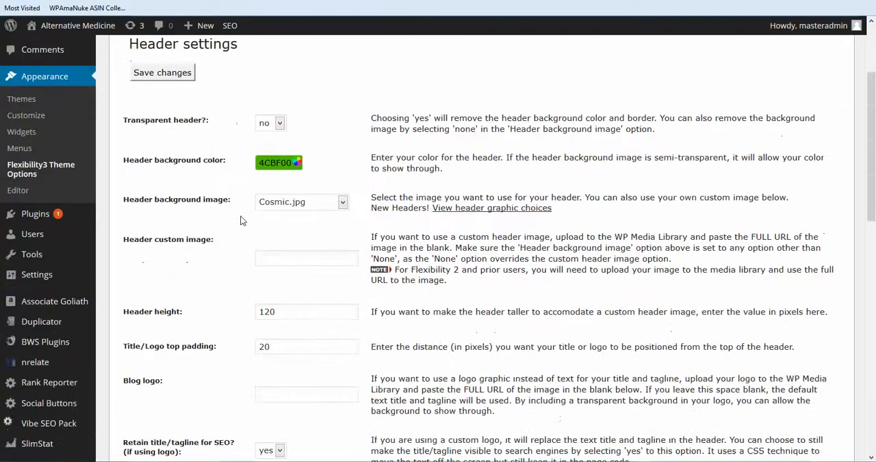
click(266, 256)
right_click(266, 256)
click(299, 301)
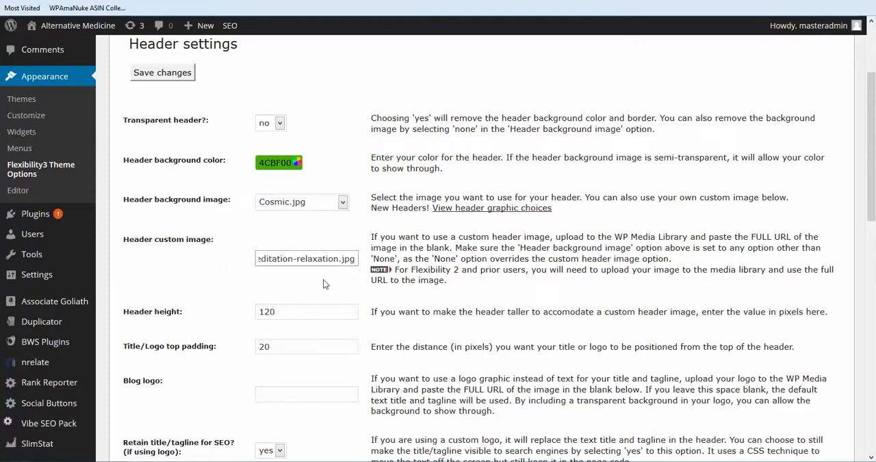
Save the custom header image setting, check the header on the blog's front page, and return to the header settings.
scroll(365, 255, down, 4)
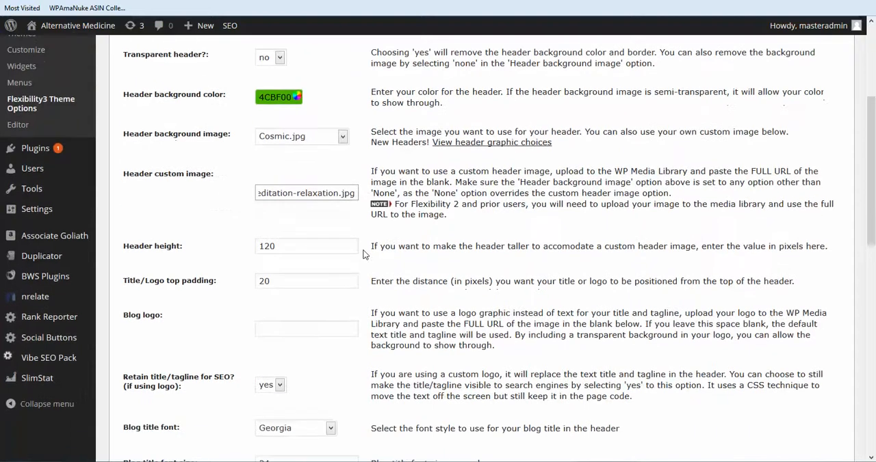
scroll(364, 254, down, 4)
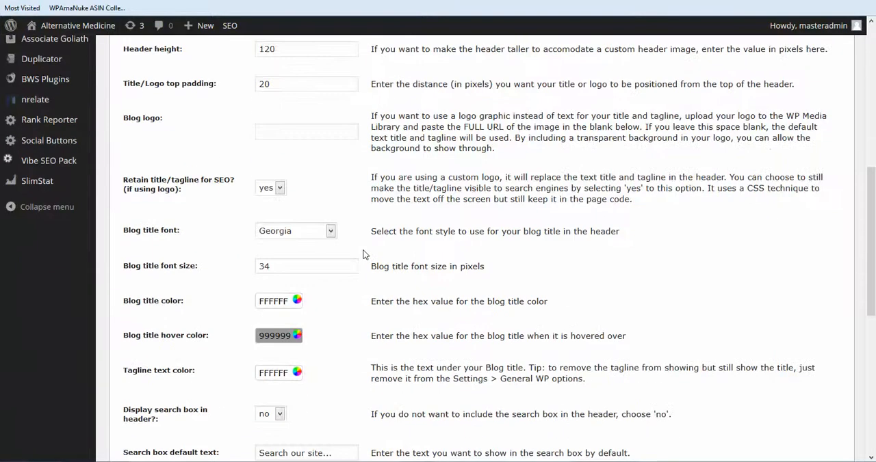
scroll(365, 255, up, 4)
scroll(364, 255, up, 8)
click(168, 205)
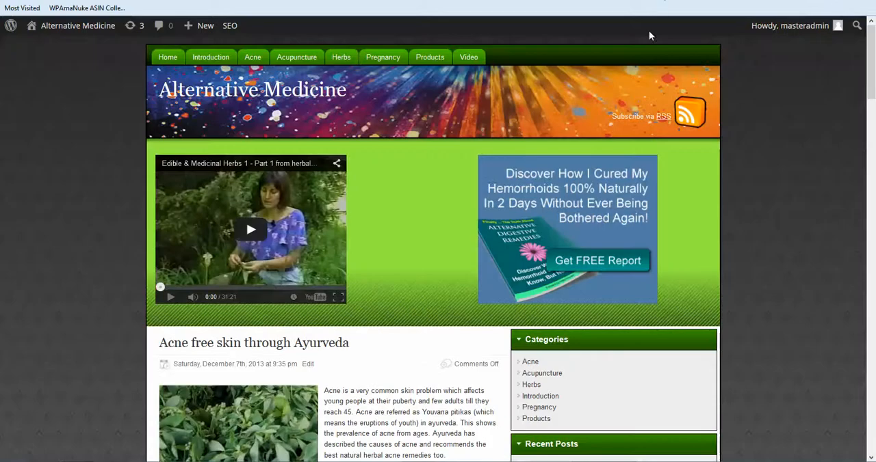
click(662, 1)
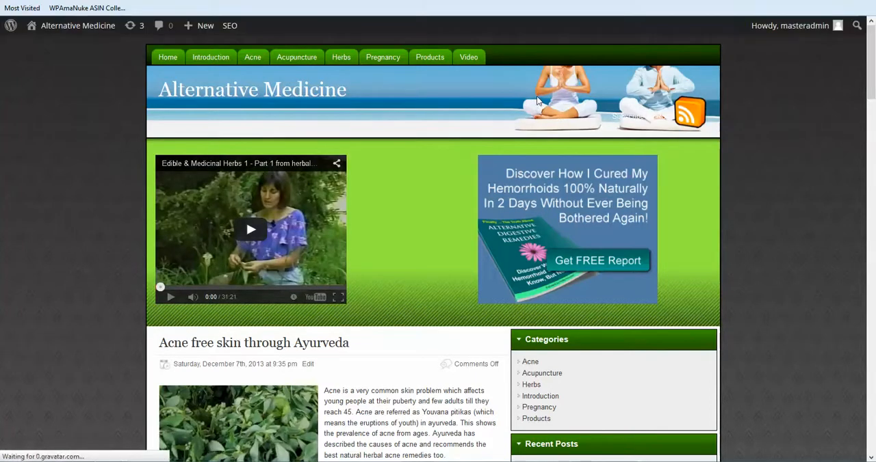
click(578, 0)
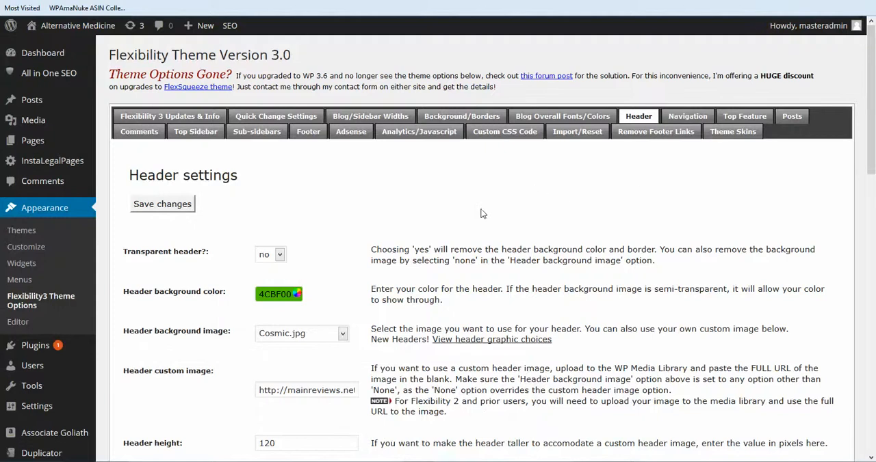
Set the header height to 175 pixels and save the header settings.
scroll(480, 214, down, 3)
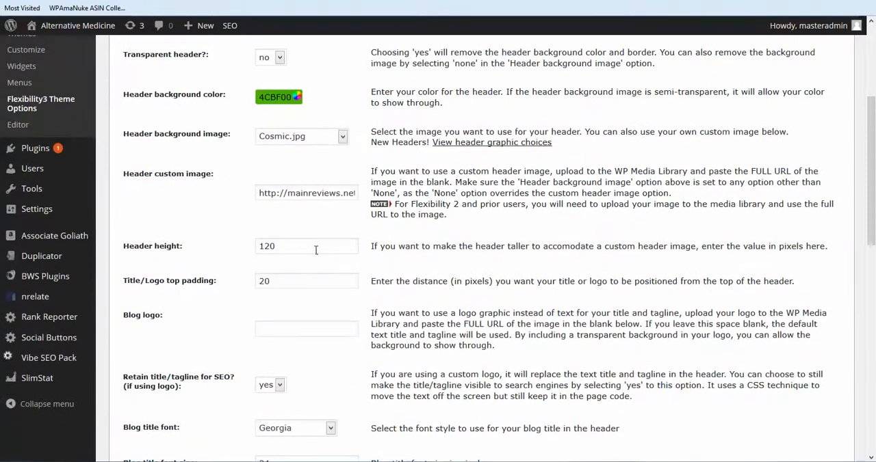
click(282, 247)
text(175)
scroll(334, 234, up, 1)
scroll(333, 234, up, 1)
click(171, 140)
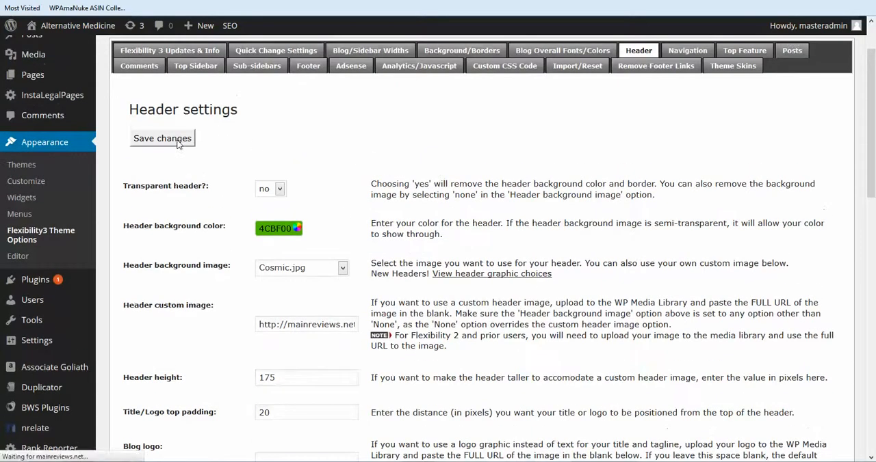